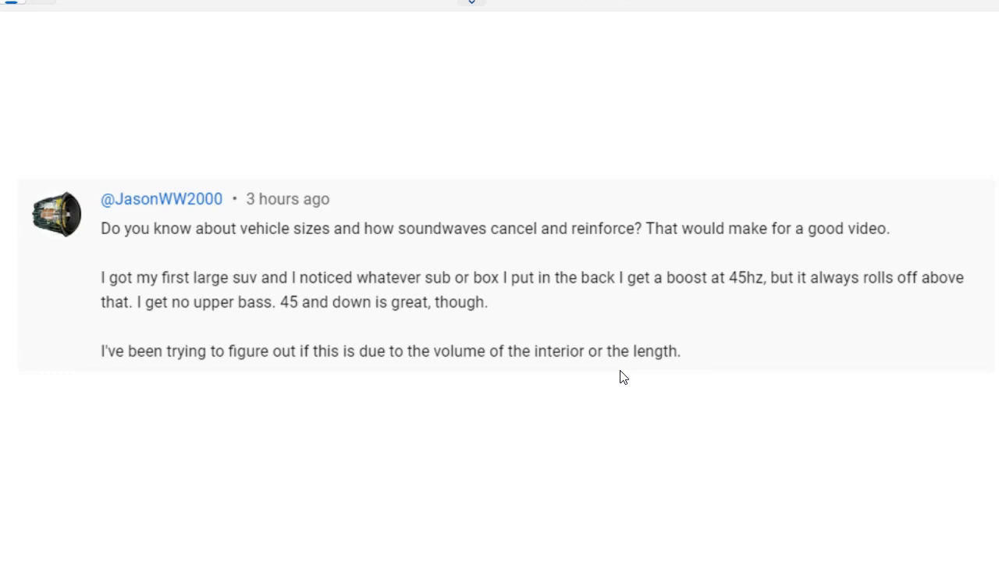
# - Examine the closed-box transfer function curve of the Sundown Audio ZV5 24" D2 across the frequency range
pyautogui.click(622, 390)
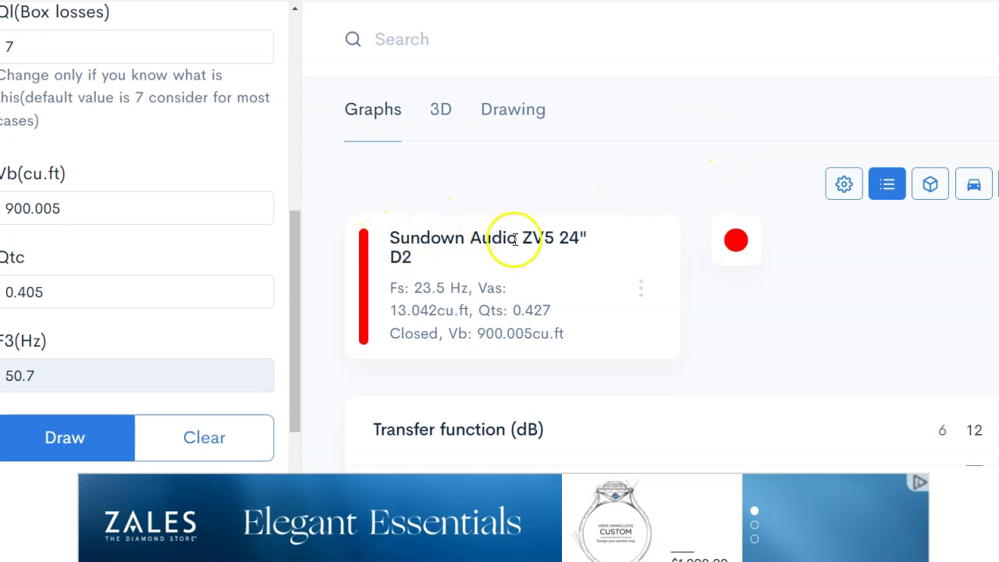
pyautogui.scroll(-5, 637, 257)
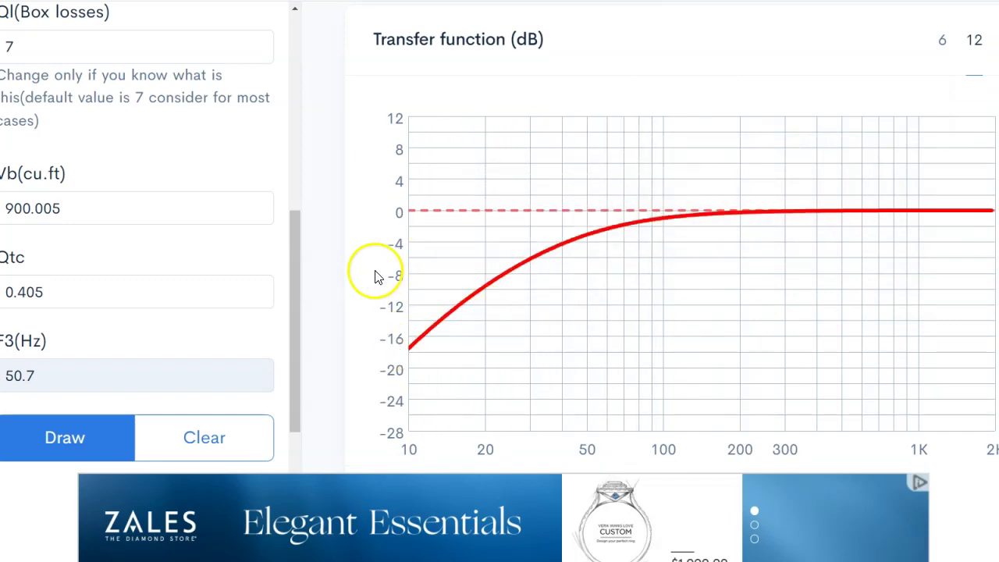
pyautogui.scroll(3, 250, 192)
pyautogui.scroll(-3, 458, 212)
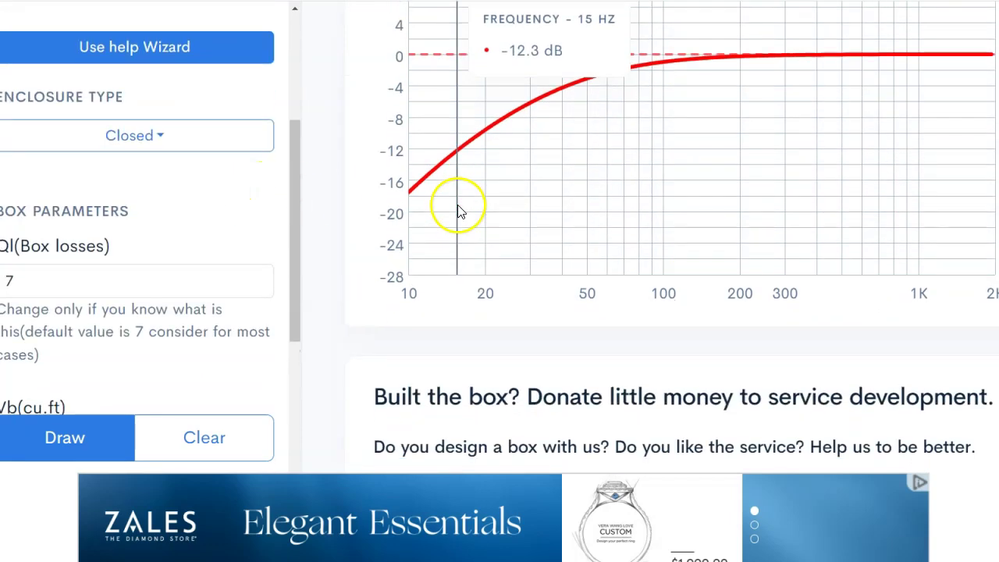
pyautogui.scroll(2, 627, 205)
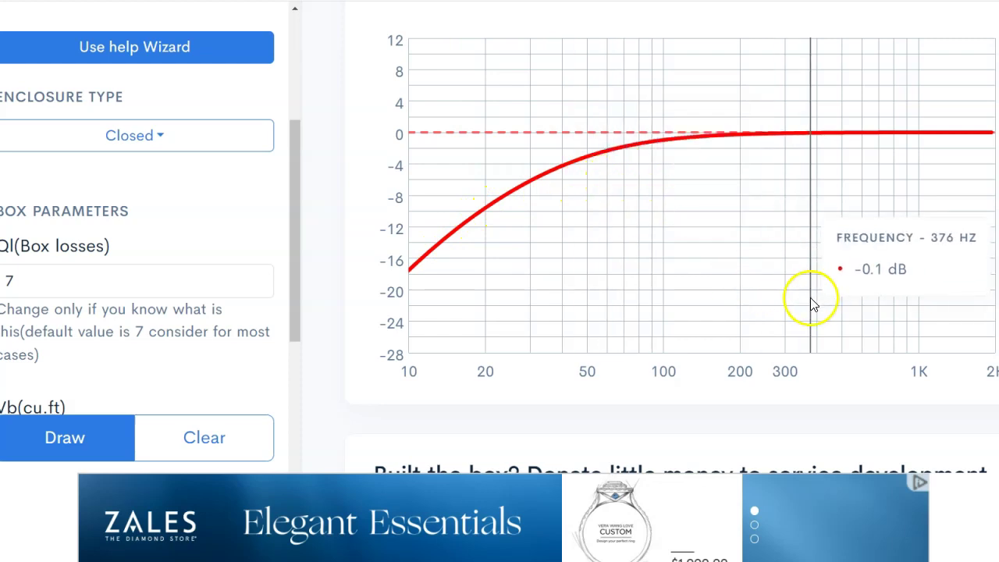
pyautogui.scroll(3, 830, 293)
pyautogui.scroll(3, 830, 296)
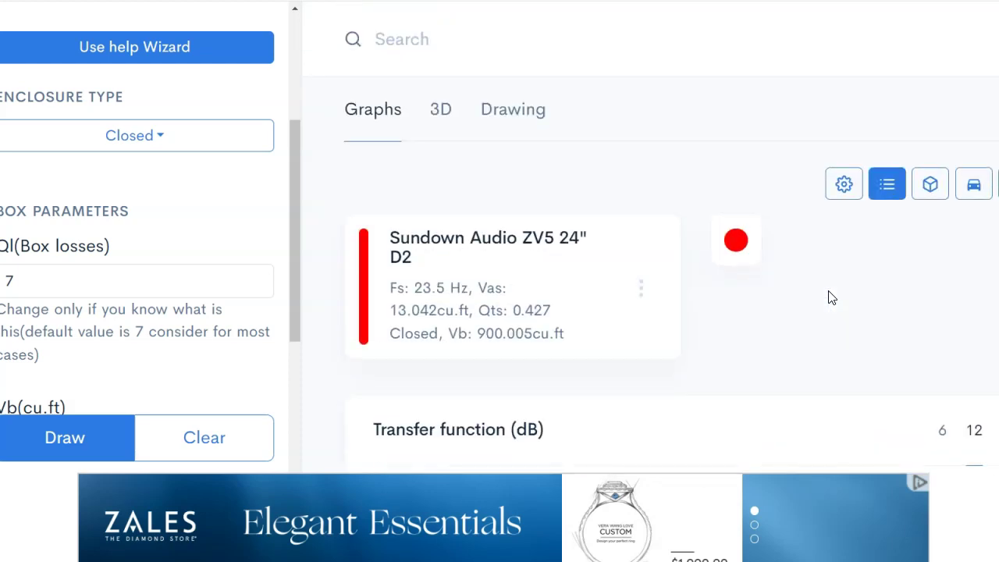
# - Set the interior transfer function's +3 dB frequency to 65 Hz, disable the function and check the response graph
pyautogui.click(977, 191)
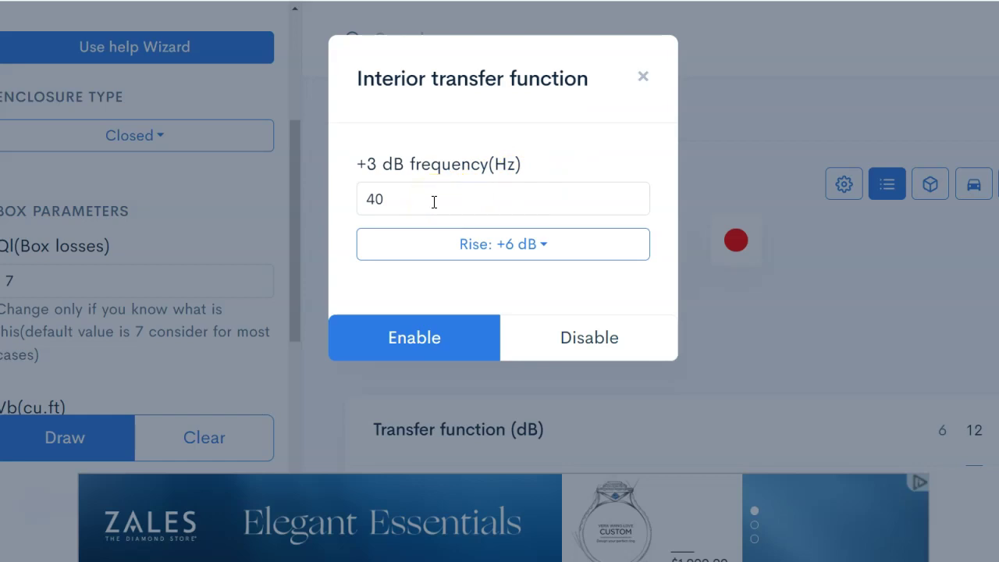
pyautogui.click(434, 201)
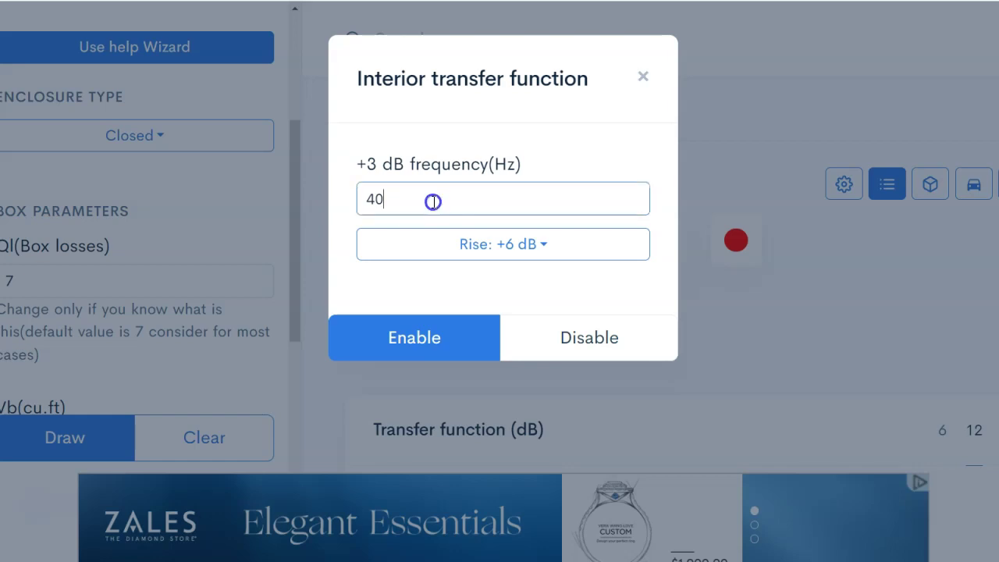
pyautogui.press('BackSpace')
pyautogui.press('BackSpace')
pyautogui.write('65')
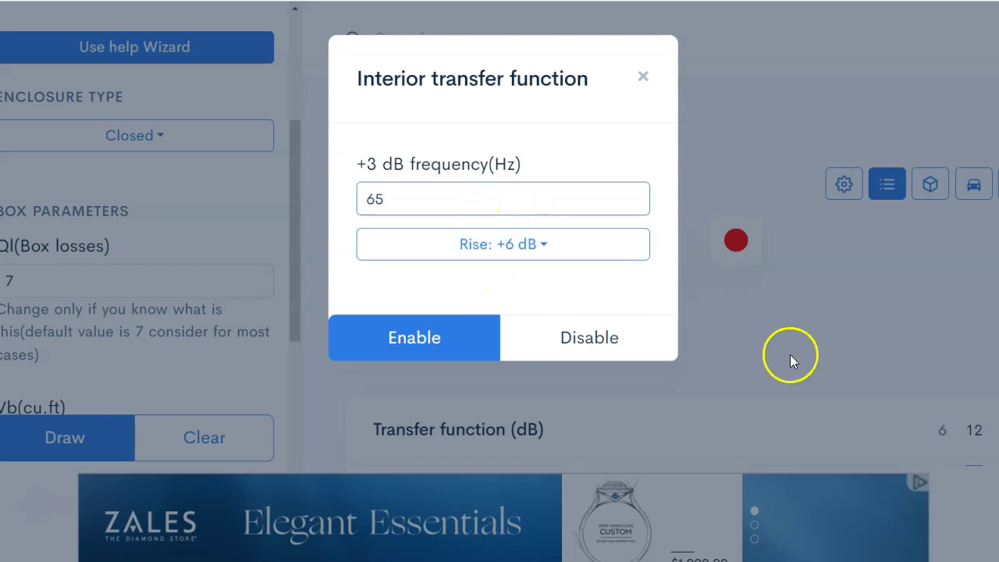
pyautogui.click(591, 349)
pyautogui.scroll(-5, 805, 335)
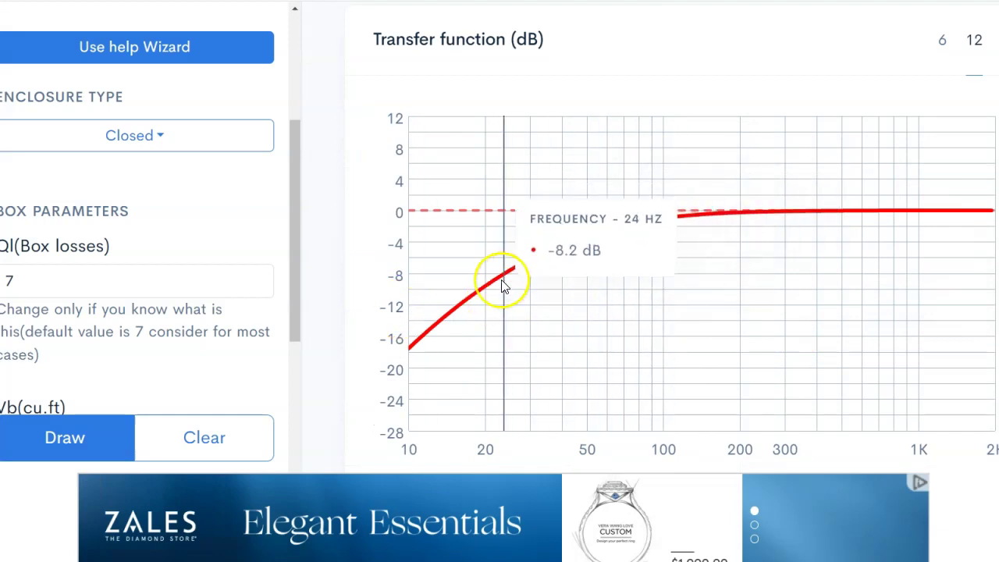
pyautogui.scroll(4, 870, 279)
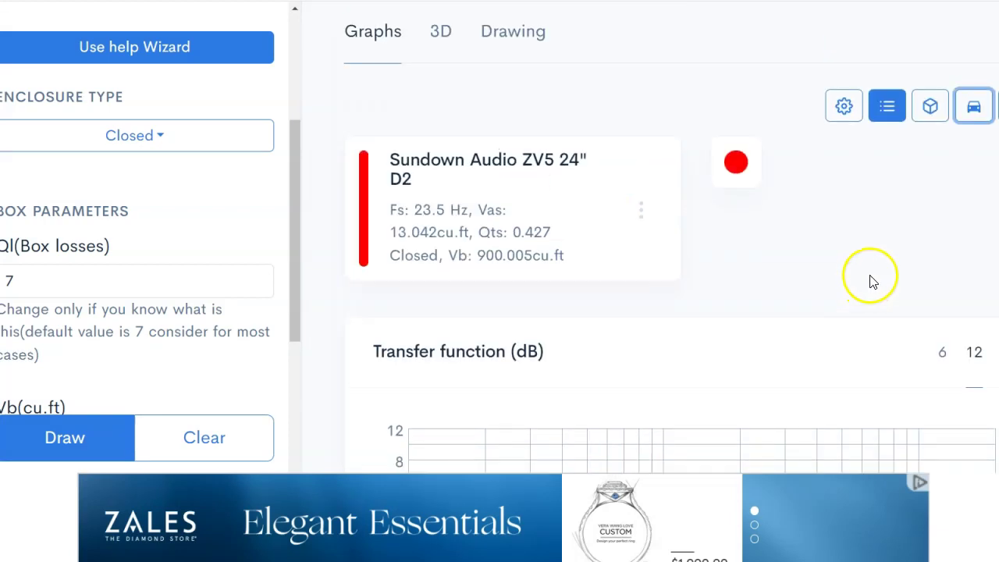
# - Enable the interior transfer function at 65 Hz with a +6 dB rise and view the response curve
pyautogui.click(974, 105)
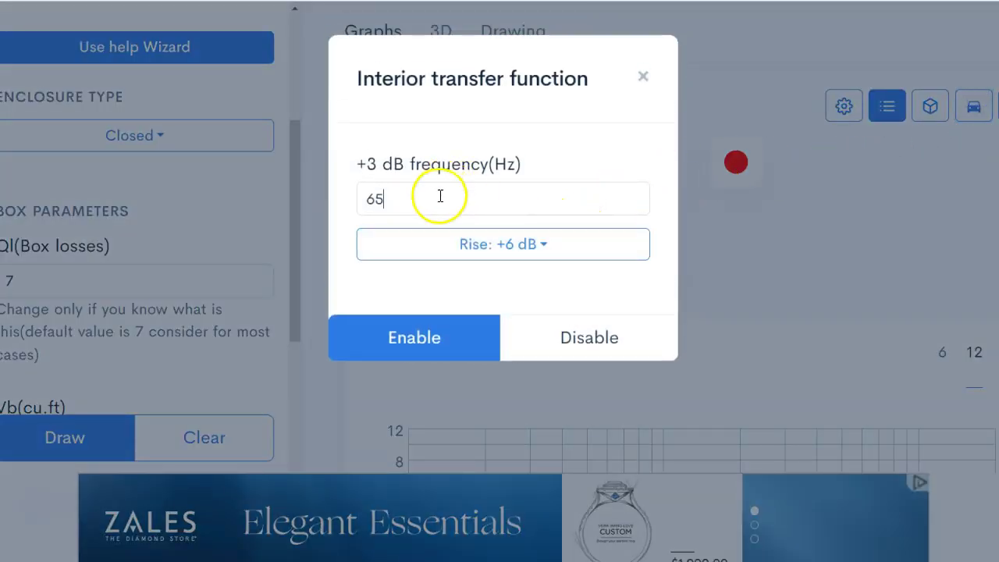
pyautogui.click(440, 198)
pyautogui.click(427, 320)
pyautogui.scroll(-3, 747, 270)
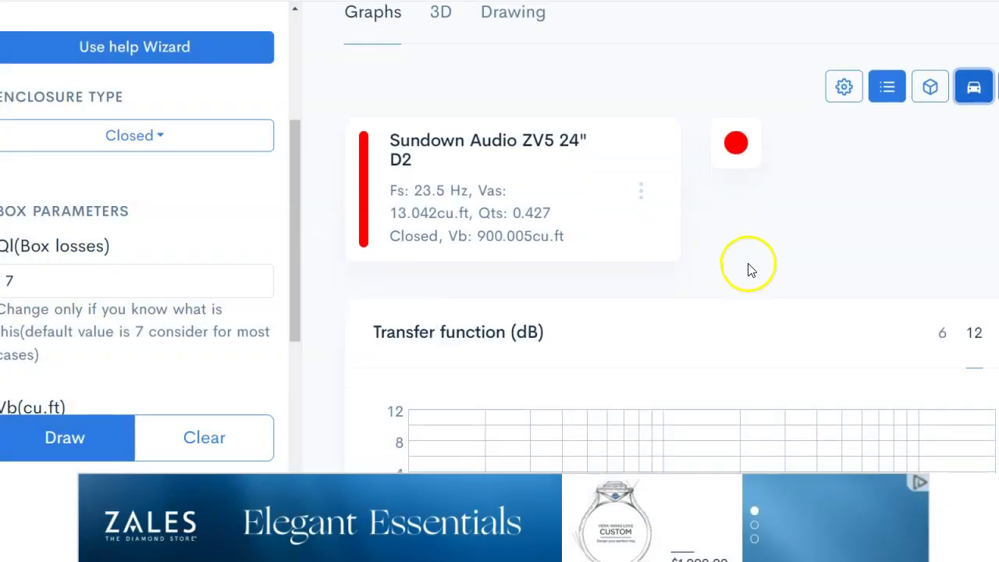
pyautogui.scroll(-1, 747, 270)
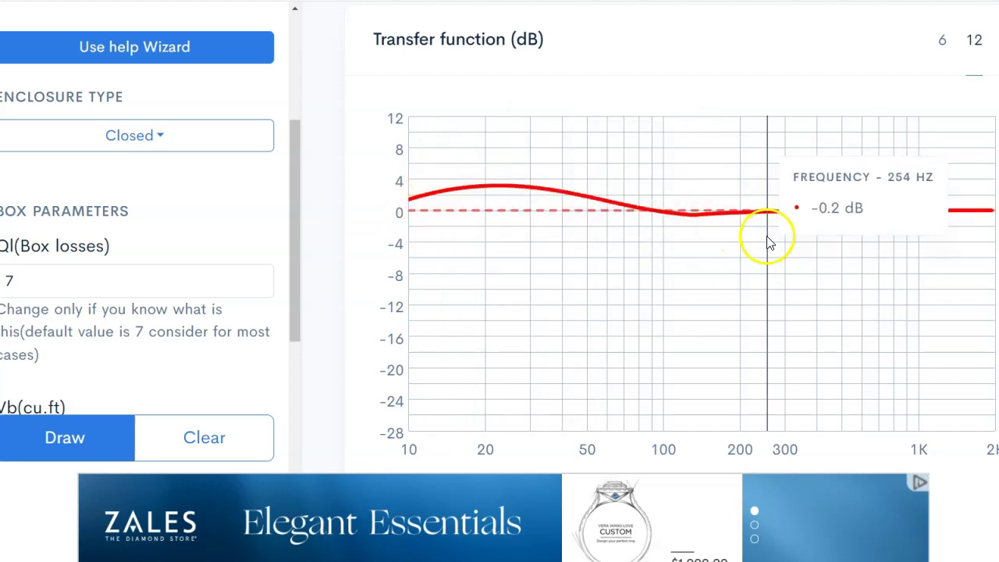
# - Set the interior transfer function's +3 dB frequency to 40 Hz and disable the function
pyautogui.scroll(4, 769, 240)
pyautogui.click(974, 109)
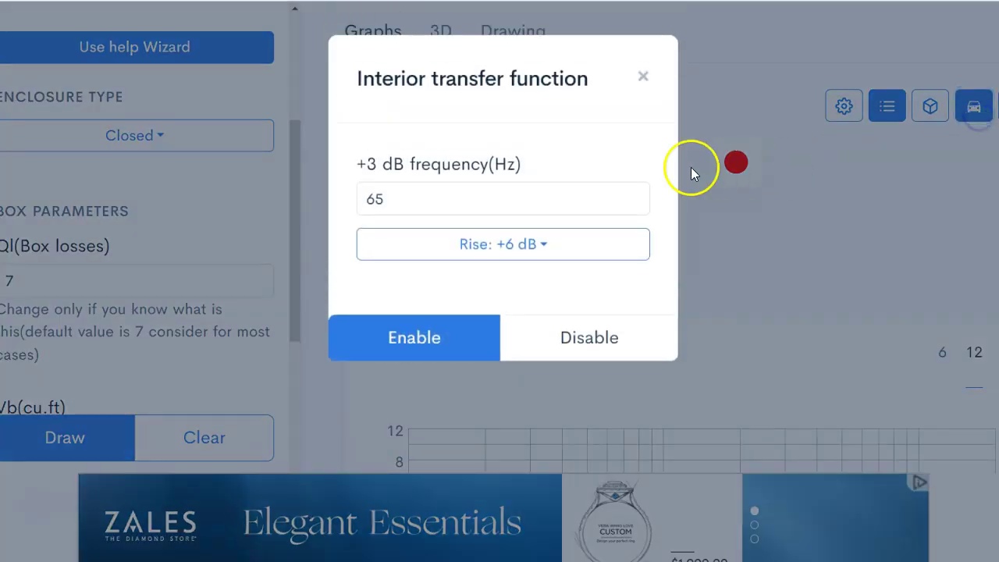
pyautogui.click(478, 192)
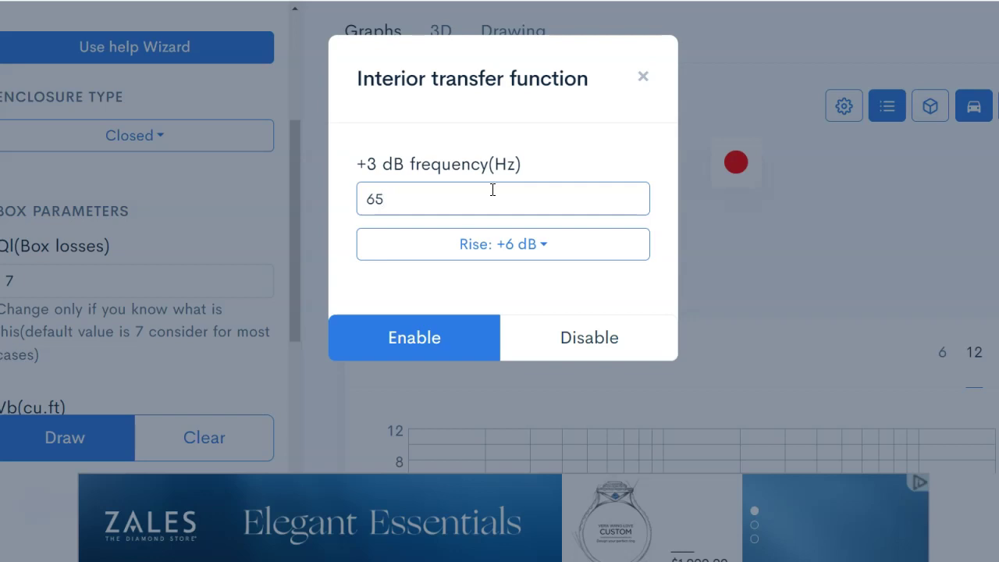
pyautogui.write('40')
pyautogui.press('BackSpace')
pyautogui.press('BackSpace')
pyautogui.press('BackSpace')
pyautogui.press('BackSpace')
pyautogui.write('40')
pyautogui.click(576, 332)
pyautogui.scroll(-5, 592, 346)
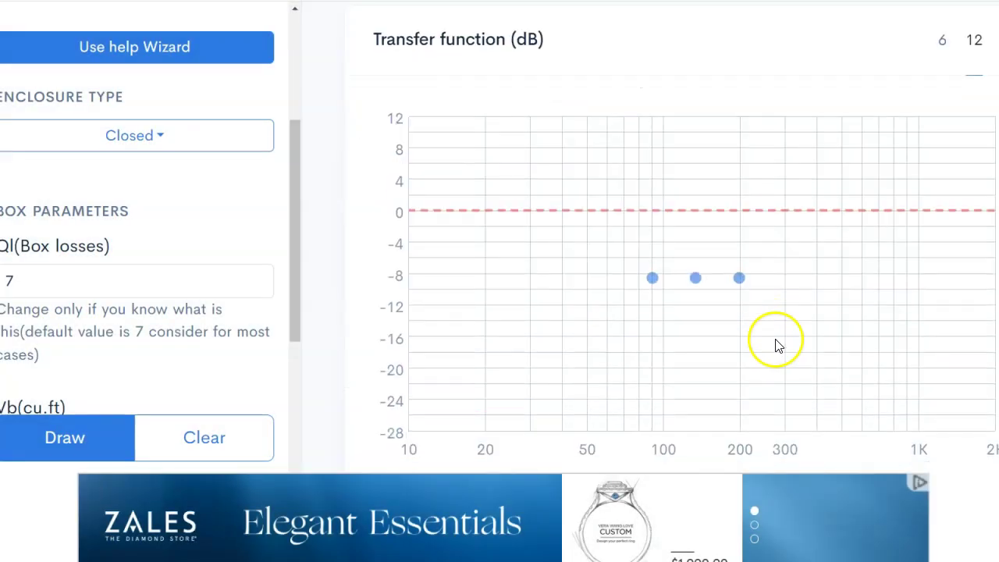
# - Examine the subwoofer's response curve with the interior transfer function disabled
pyautogui.scroll(1, 770, 330)
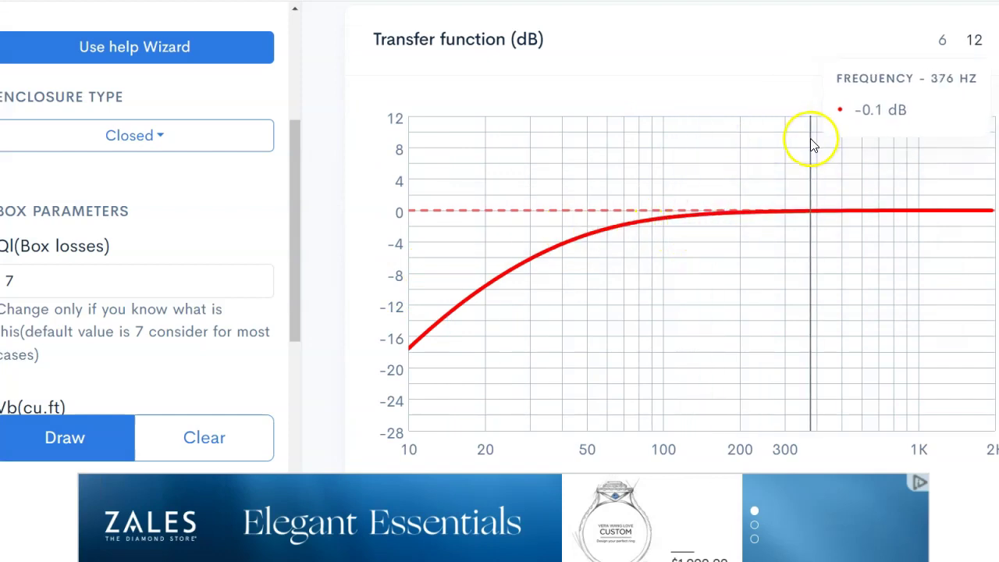
pyautogui.scroll(4, 817, 145)
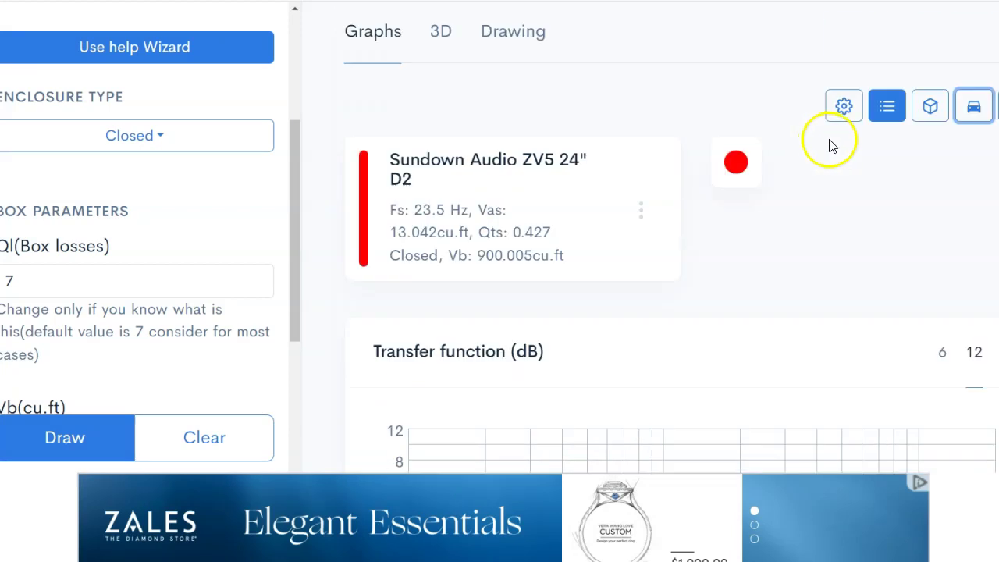
pyautogui.scroll(-4, 830, 145)
pyautogui.scroll(4, 830, 145)
pyautogui.click(974, 105)
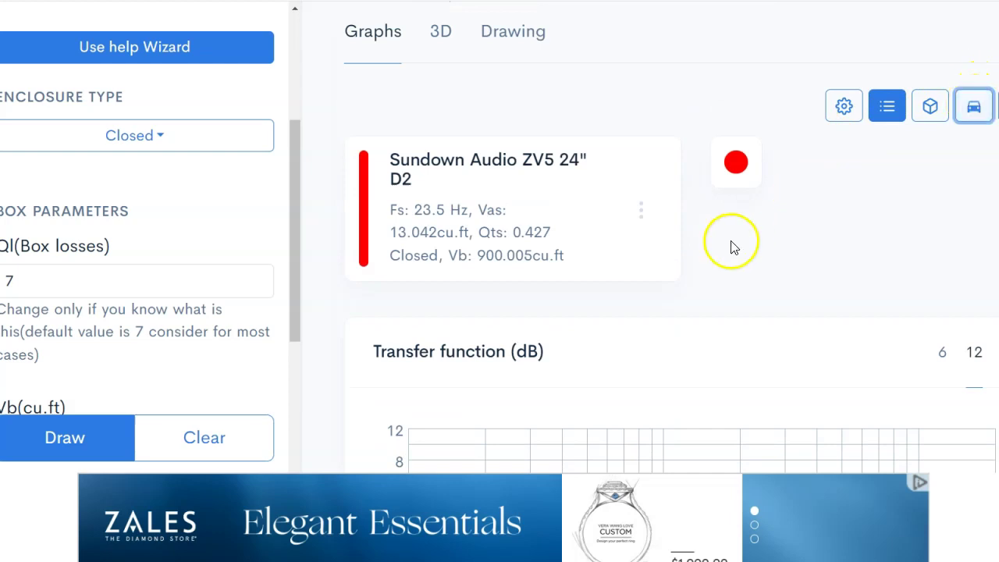
pyautogui.scroll(1, 781, 242)
pyautogui.scroll(-5, 804, 237)
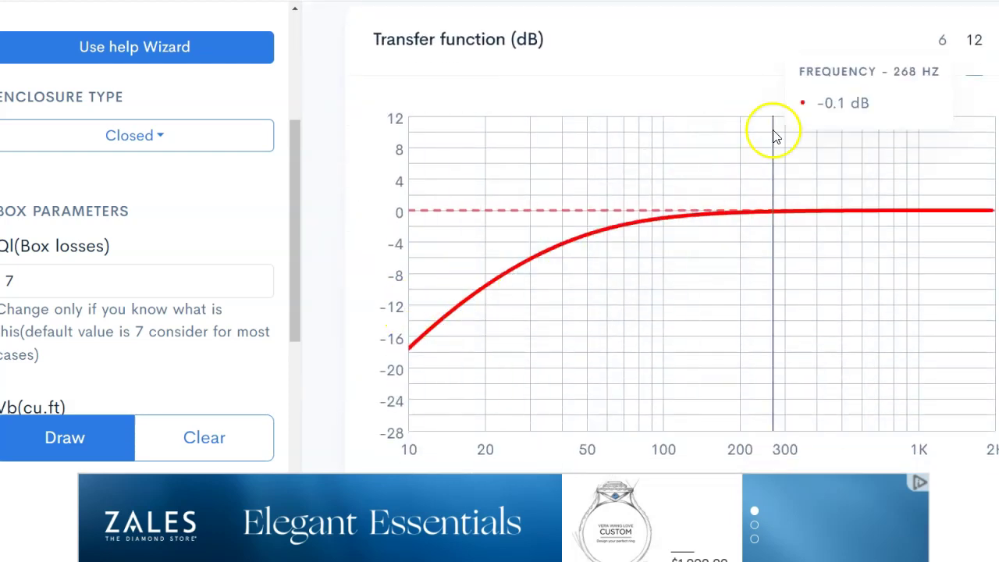
# - Enable the interior transfer function at 40 Hz with a +6 dB rise and inspect the response curve
pyautogui.scroll(4, 820, 113)
pyautogui.click(974, 102)
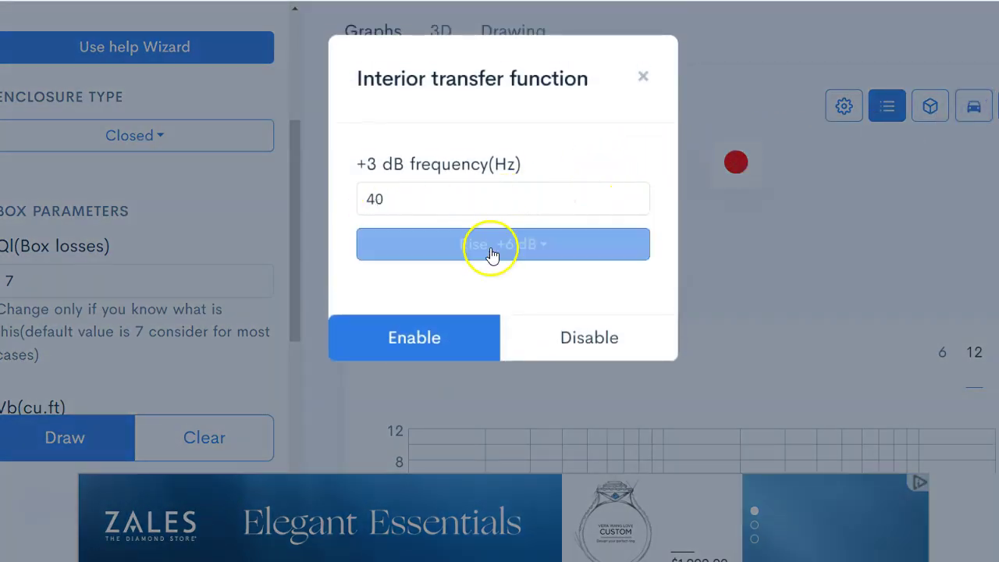
pyautogui.click(442, 341)
pyautogui.scroll(-4, 786, 329)
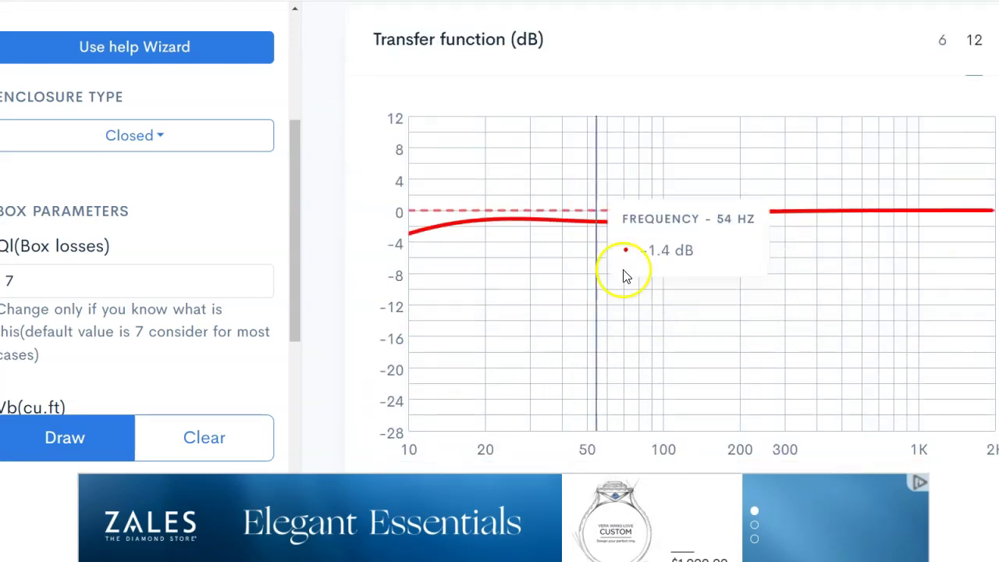
# - Set the interior transfer function's rise to +12 dB, enable it at 40 Hz and examine the response curve
pyautogui.scroll(4, 832, 226)
pyautogui.click(974, 107)
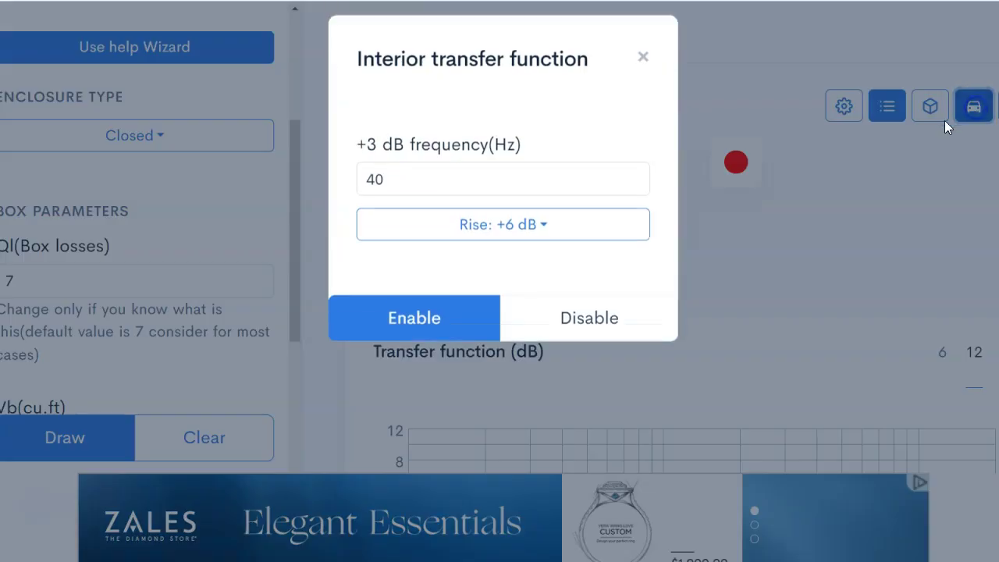
pyautogui.click(531, 255)
pyautogui.click(421, 372)
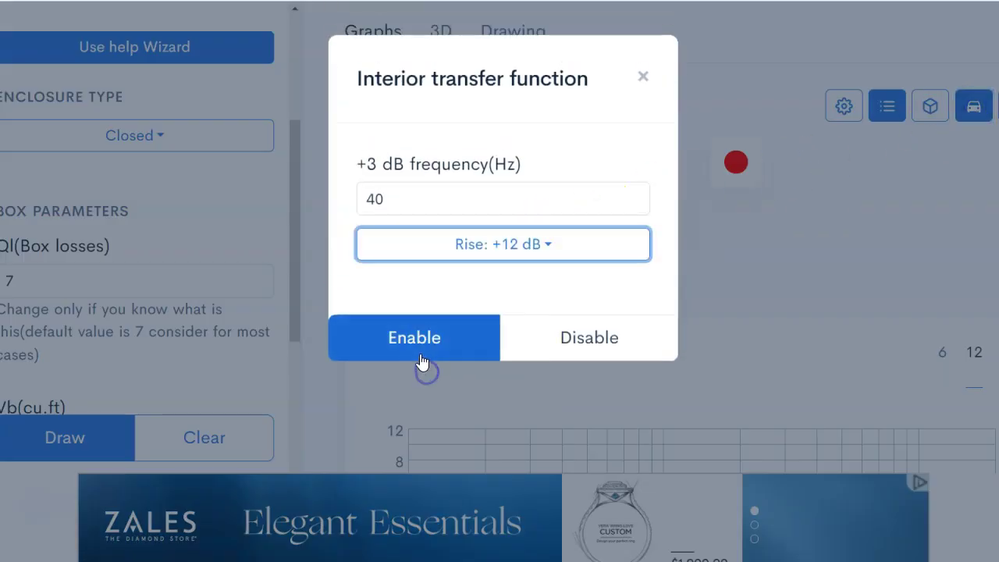
pyautogui.click(420, 343)
pyautogui.click(420, 344)
pyautogui.scroll(-1, 737, 348)
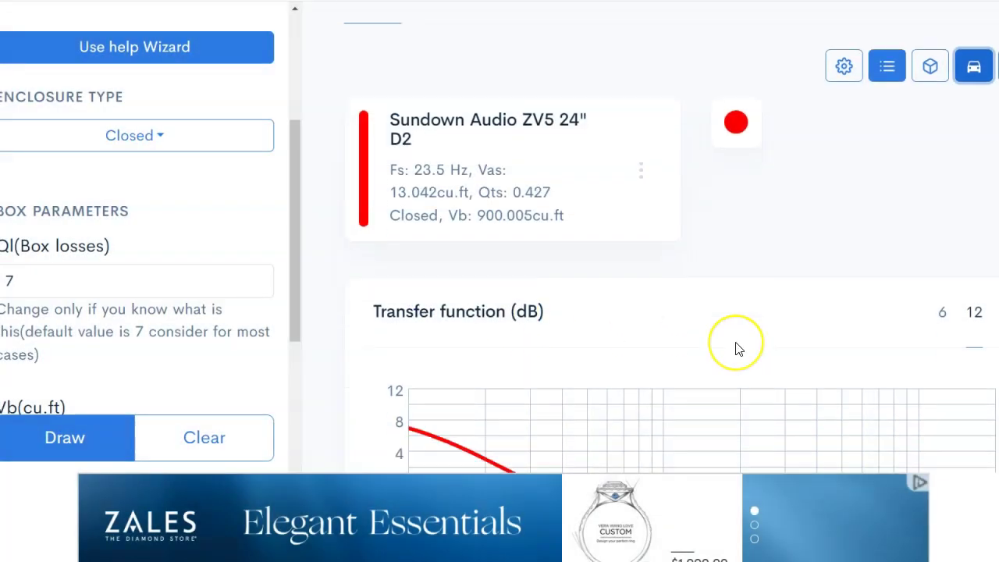
pyautogui.scroll(-5, 737, 348)
pyautogui.moveTo(628, 322)
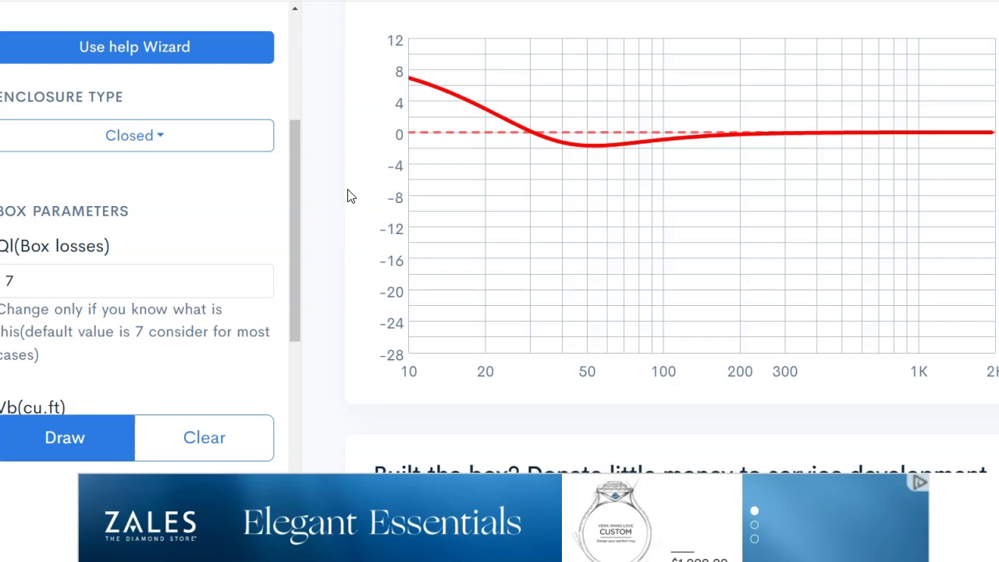
pyautogui.scroll(1, 351, 183)
pyautogui.scroll(5, 351, 183)
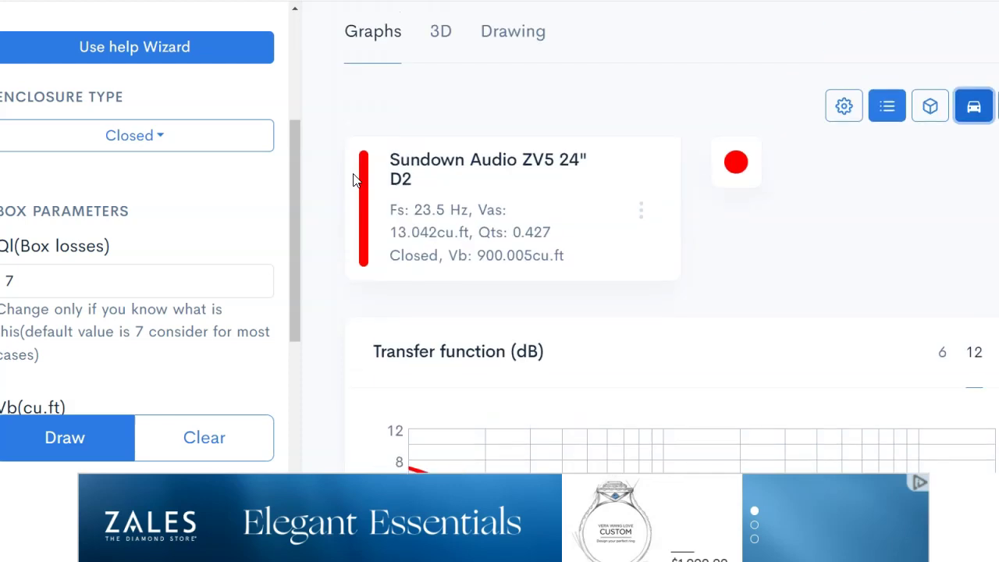